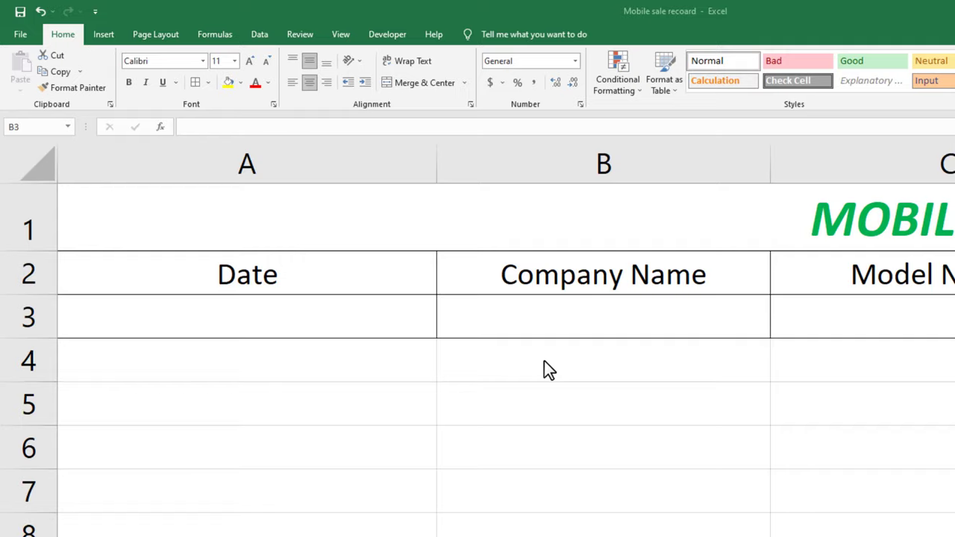
- Test B3 with the value 1, then clear it and enter OPPO so A3 shows 6/23/2021
click(551, 325)
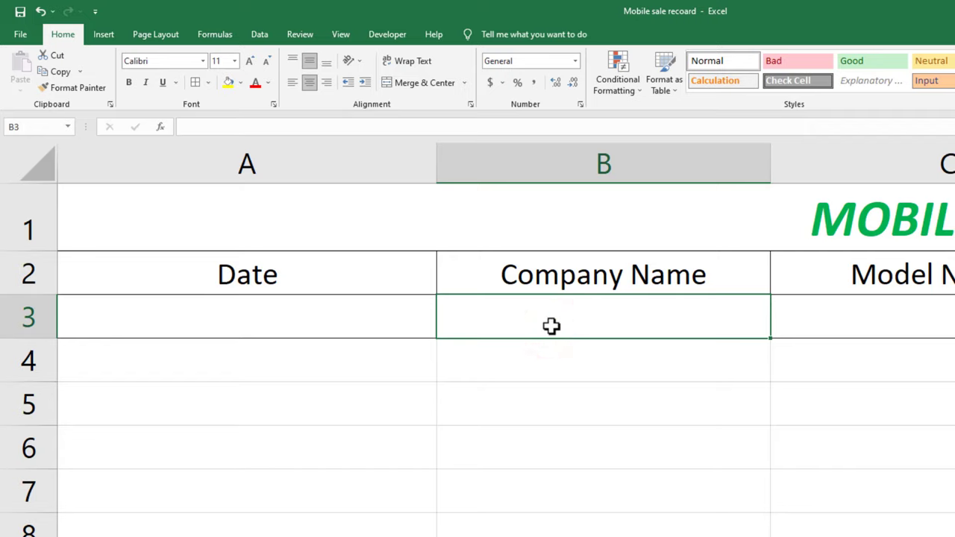
text(1)
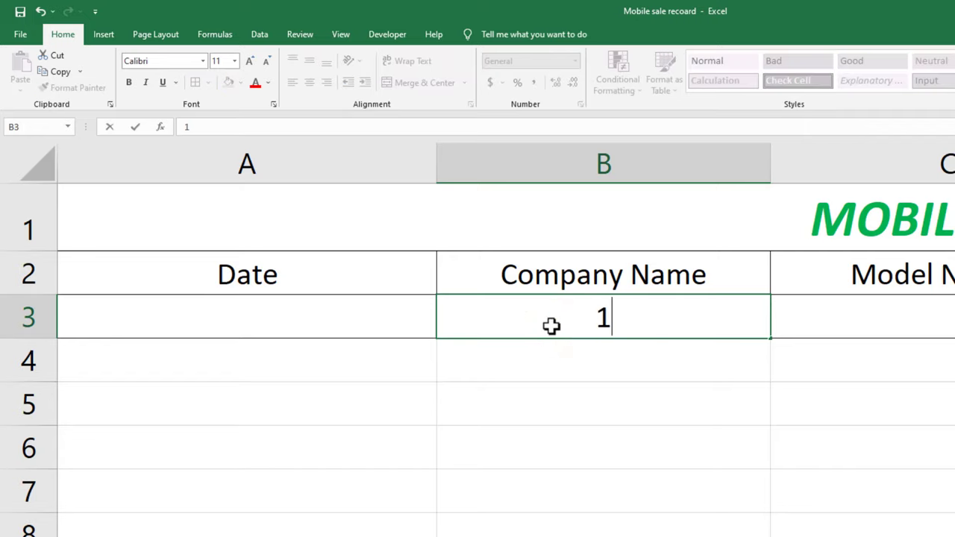
key(Return)
click(589, 321)
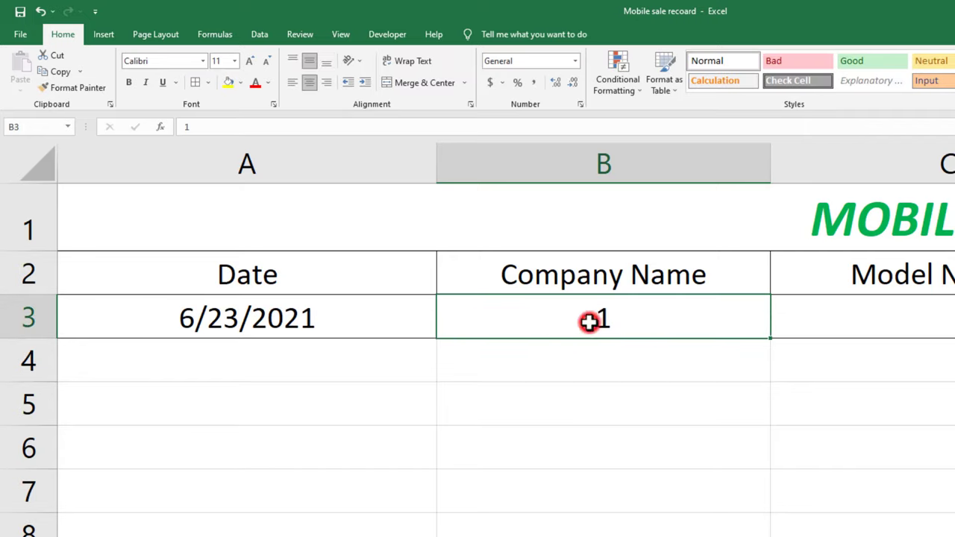
key(Delete)
double_click(590, 323)
text(OPPO)
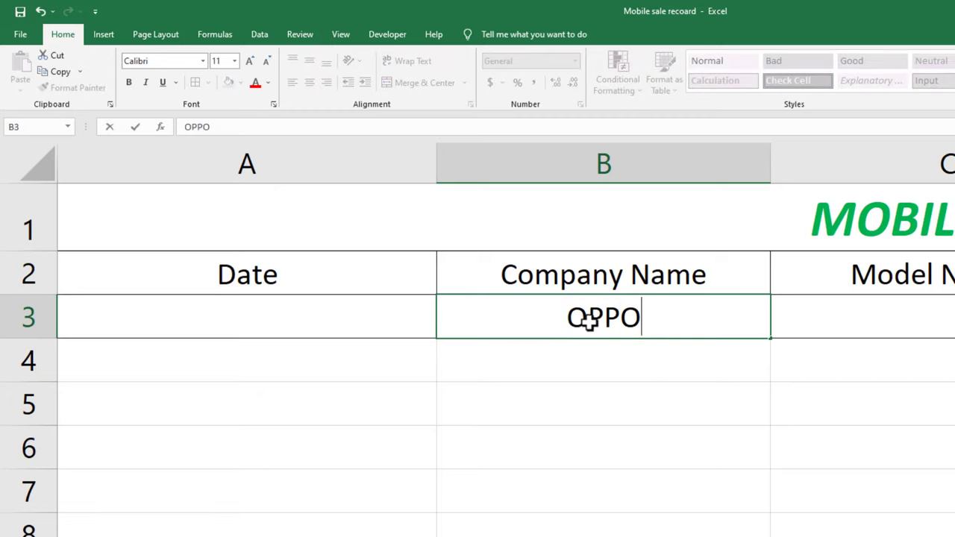
key(Return)
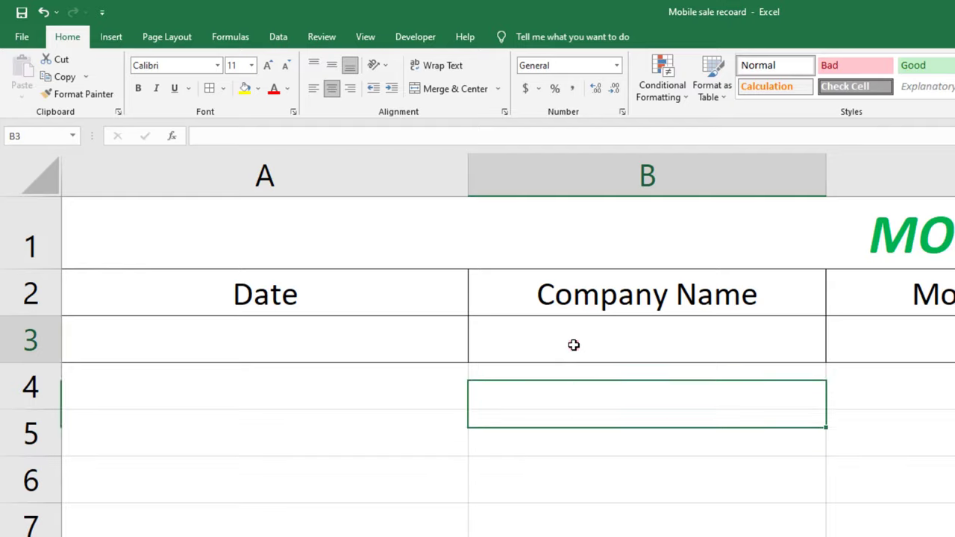
- Enter OPPO in cell B3, then select the Date cell A3
click(573, 345)
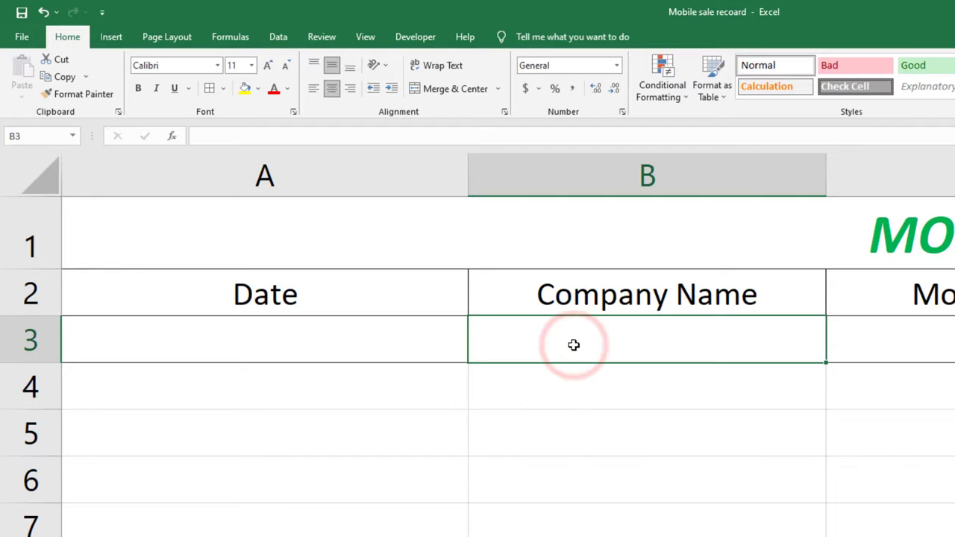
text(OPPO)
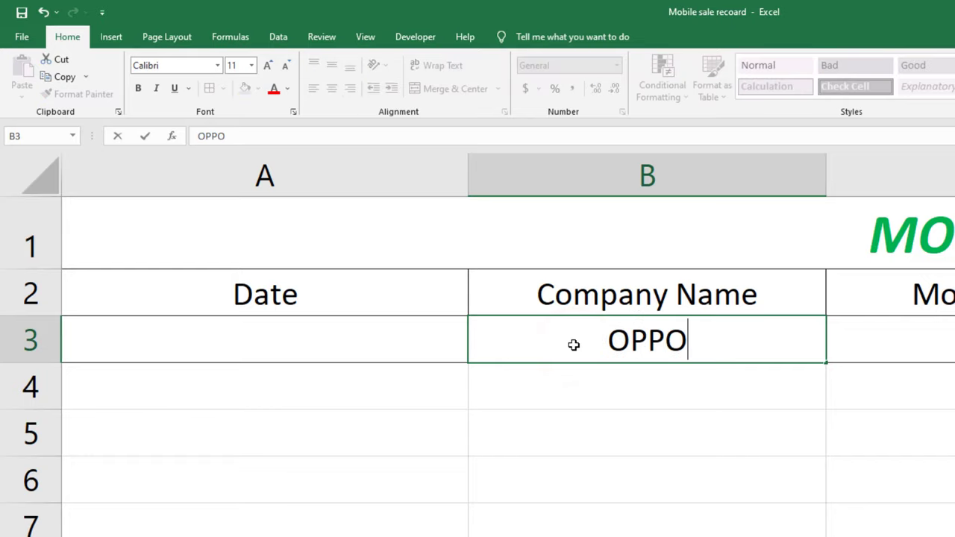
click(565, 386)
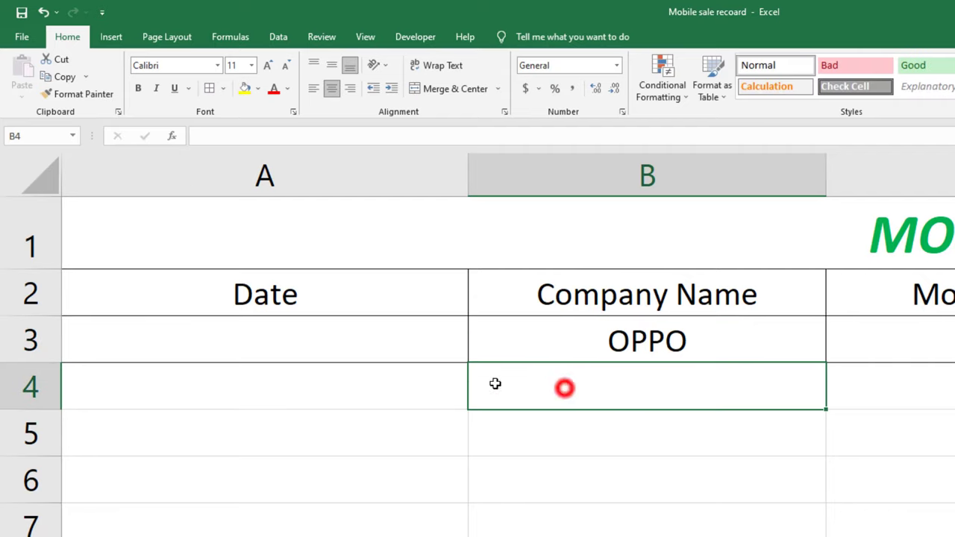
click(224, 342)
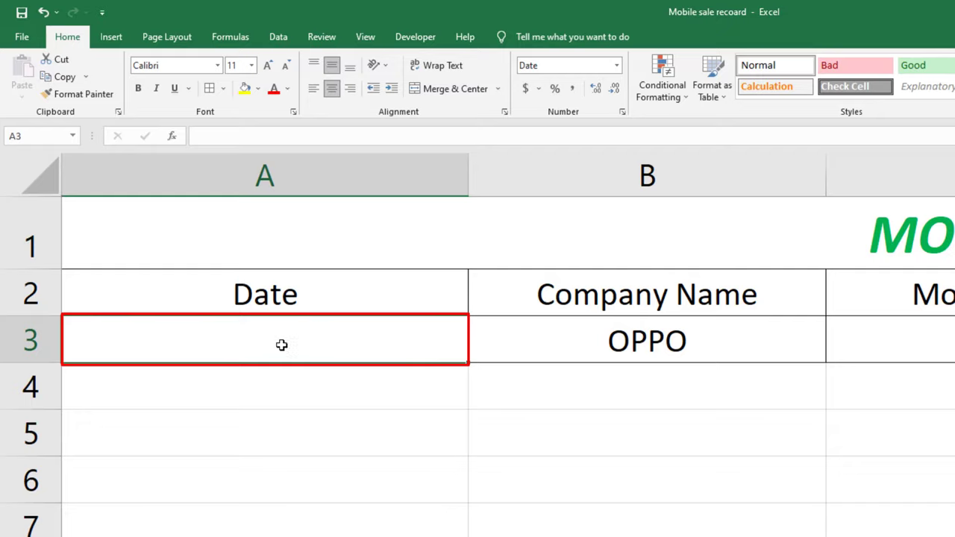
- Enable iterative calculation in Excel Options under Formulas
click(220, 341)
click(21, 38)
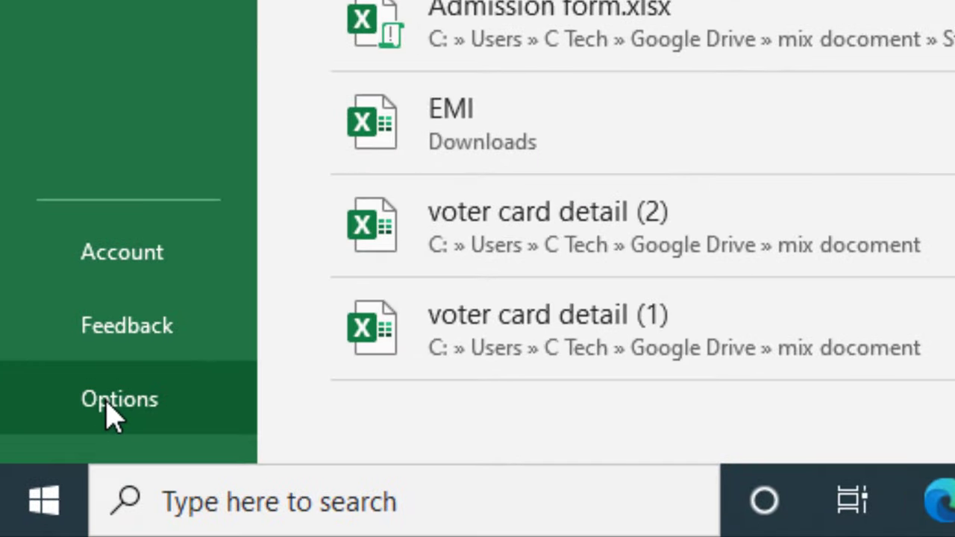
click(105, 402)
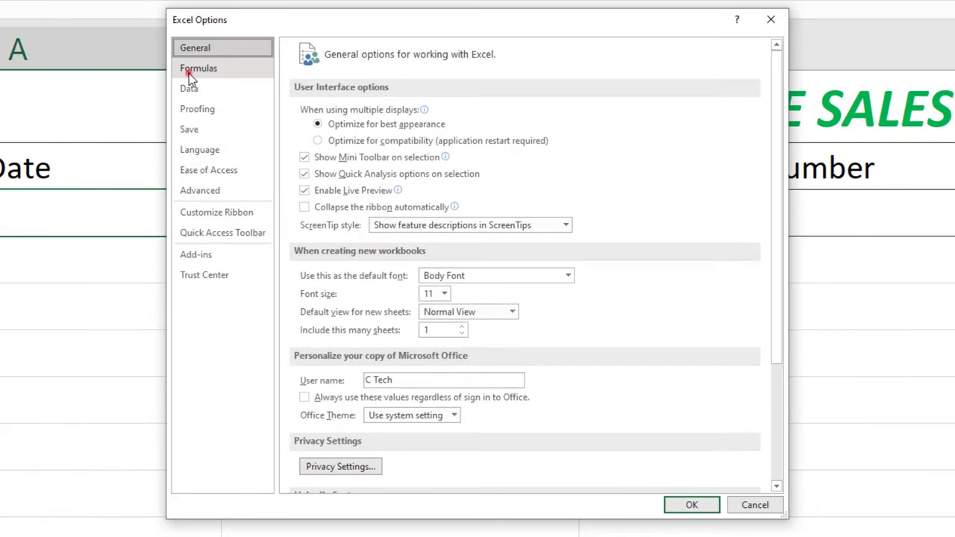
click(189, 73)
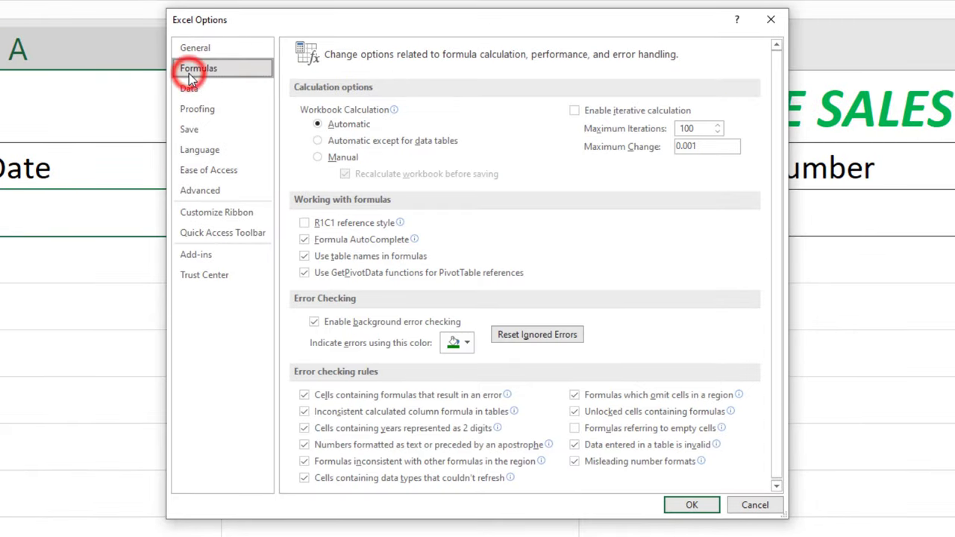
click(575, 111)
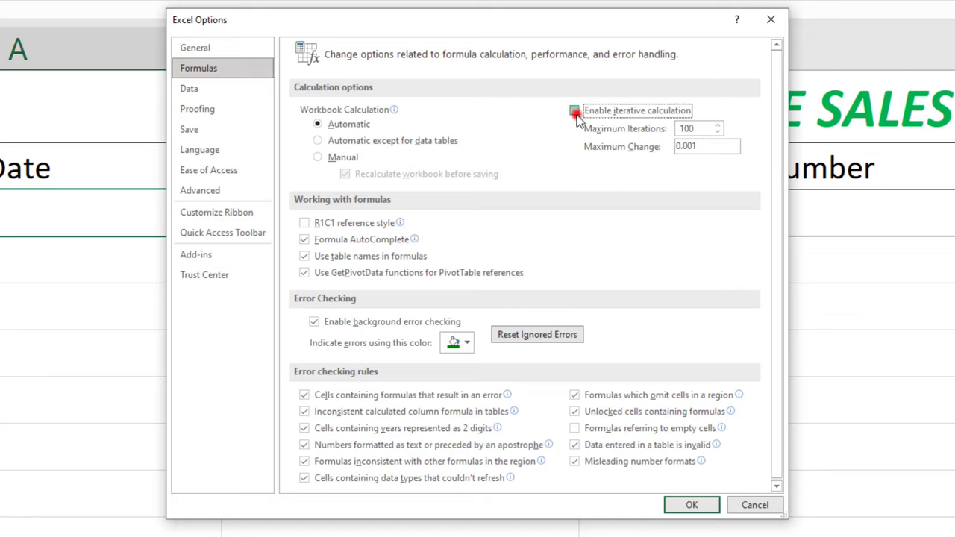
click(688, 513)
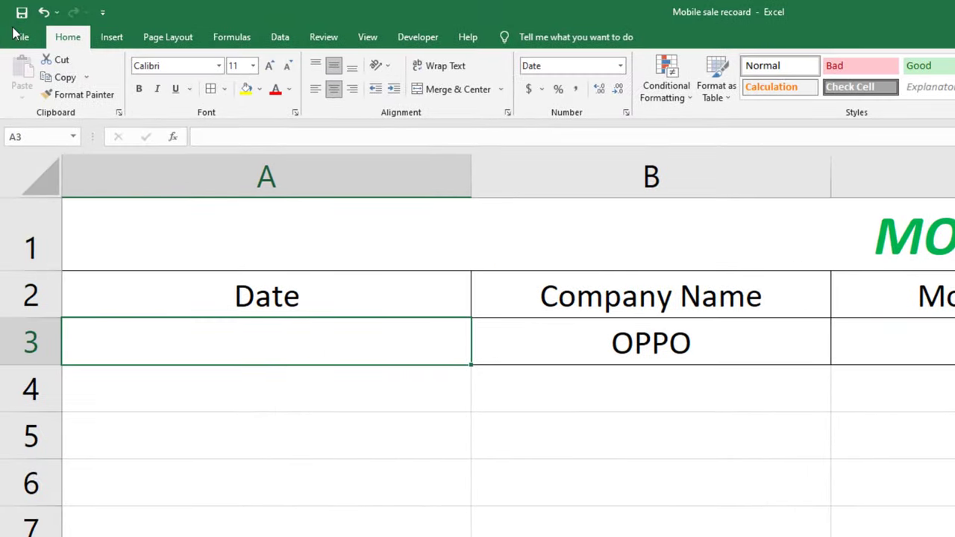
- Return from the File view to the worksheet and dismiss the ribbon's pop-up menu
click(18, 36)
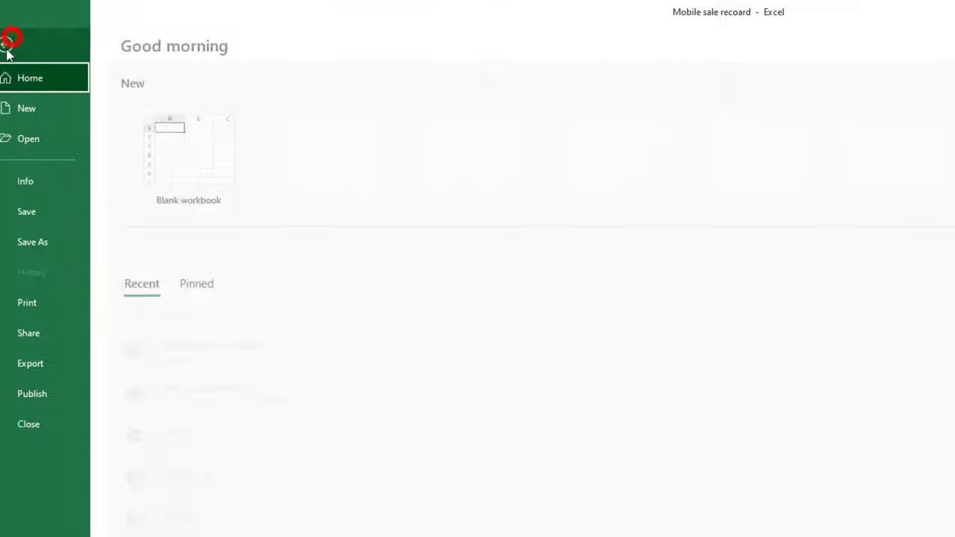
click(29, 43)
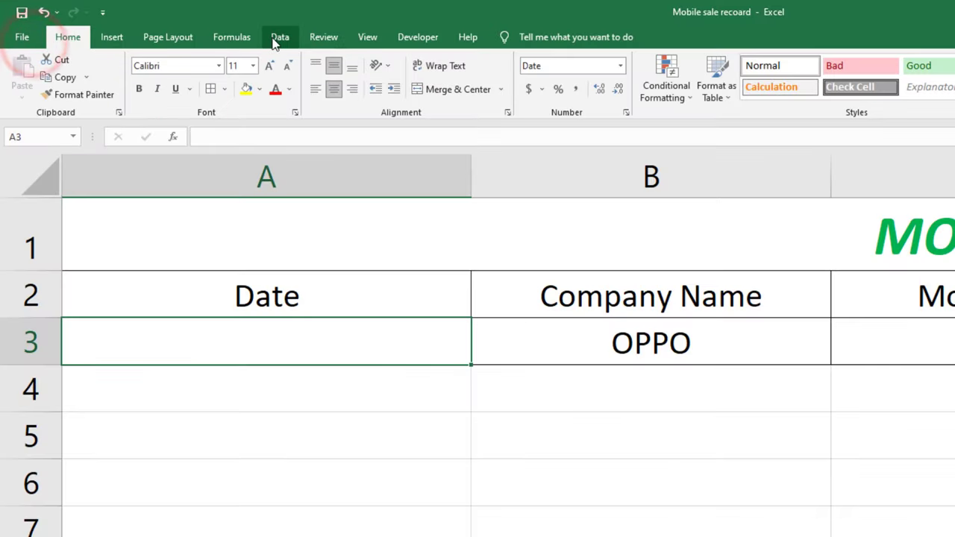
right_click(273, 42)
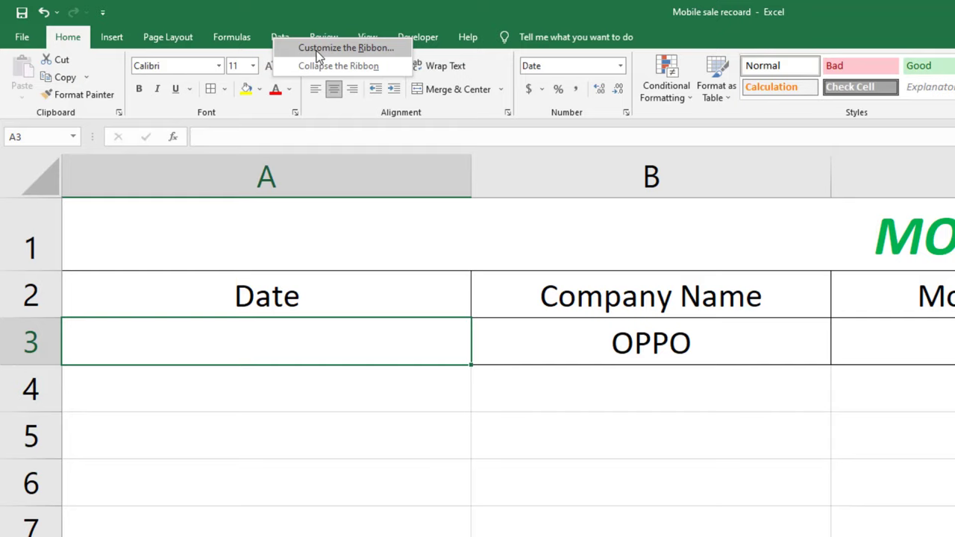
click(264, 17)
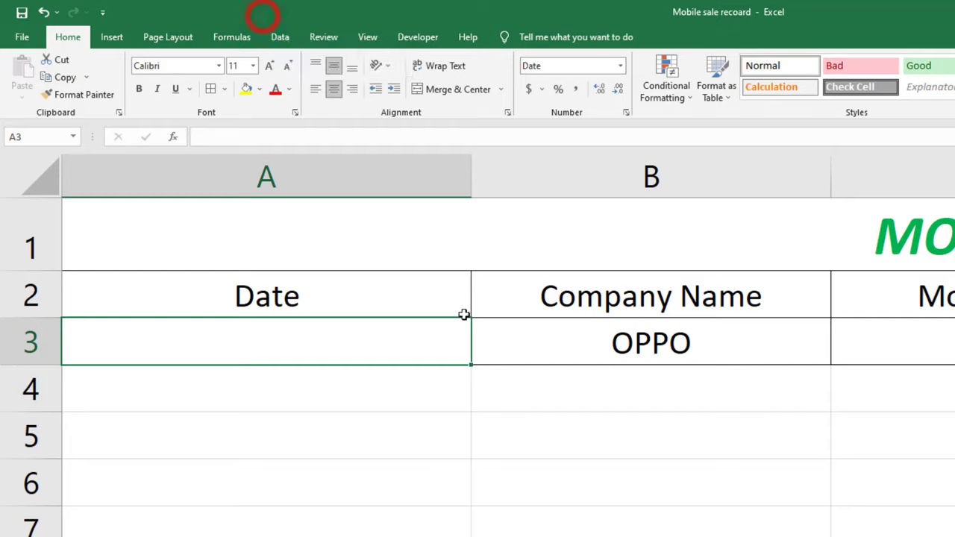
- Type the formula =IF(B3<>"",IF(A3<>"",A3,NOW()),"") into cell A3
click(406, 348)
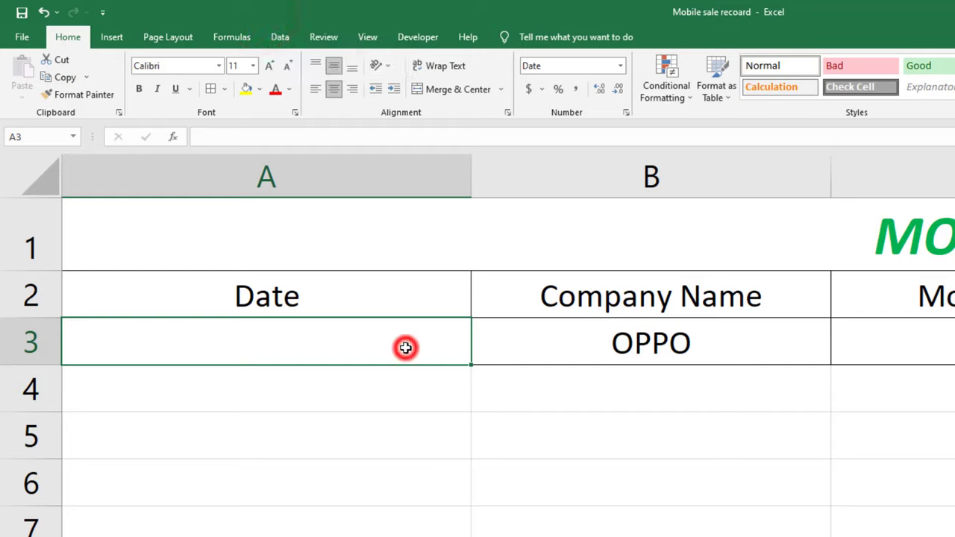
text(=)
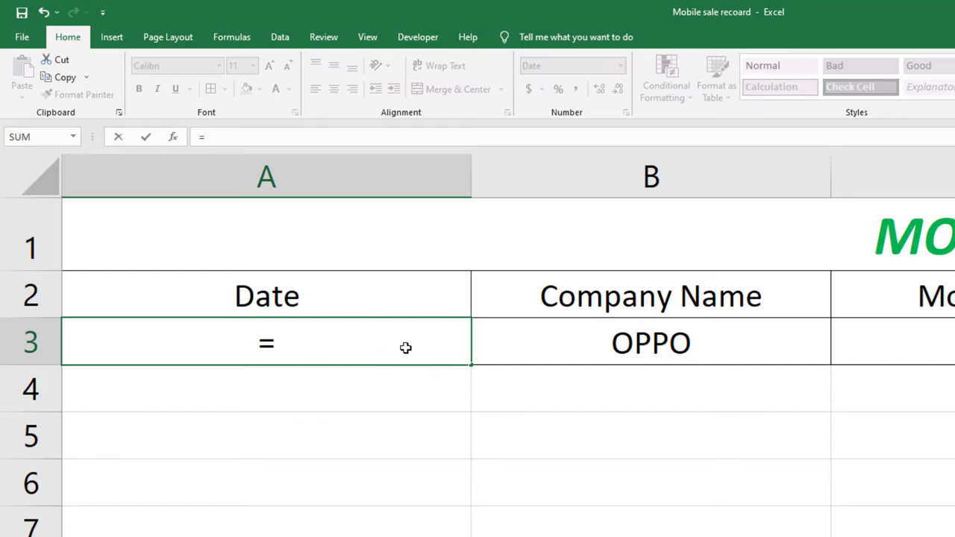
text(IF)
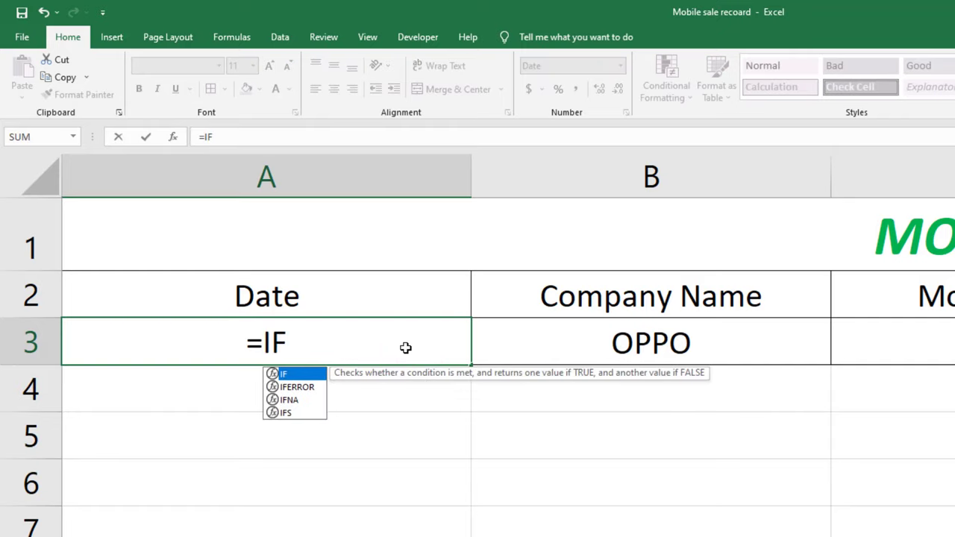
text(()
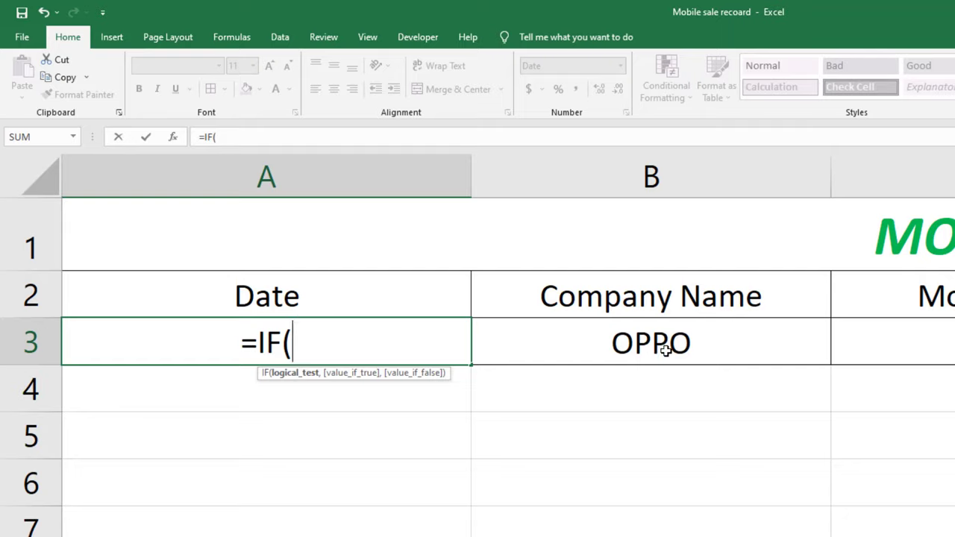
click(624, 343)
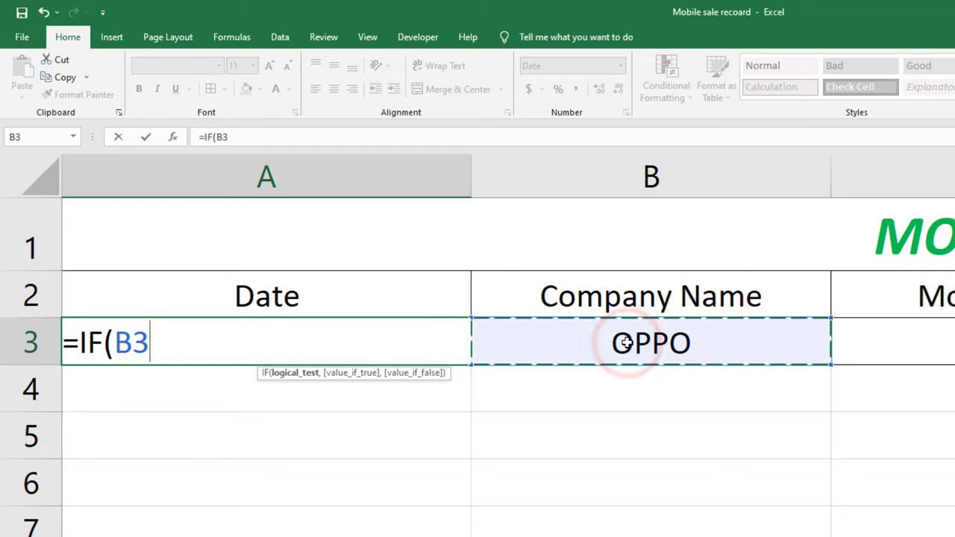
text(<)
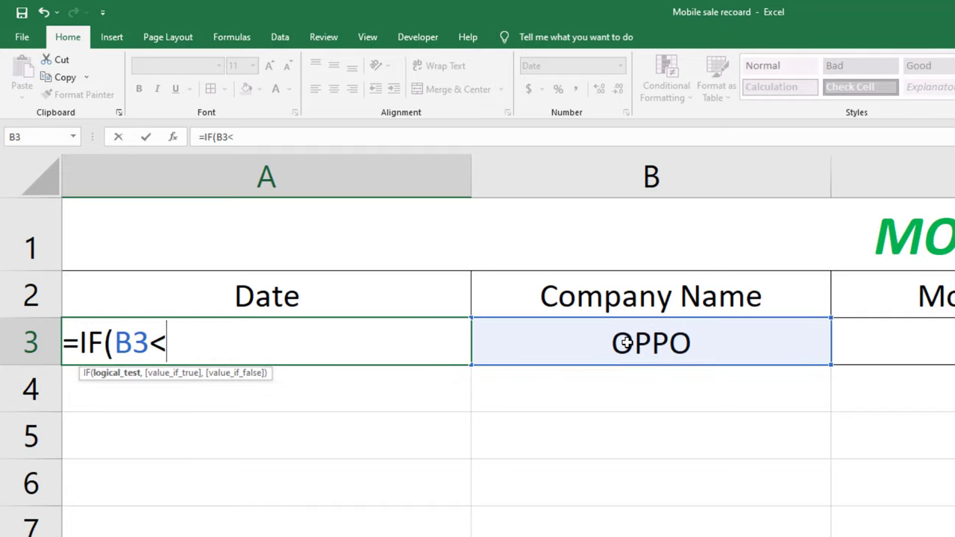
text(>)
text("")
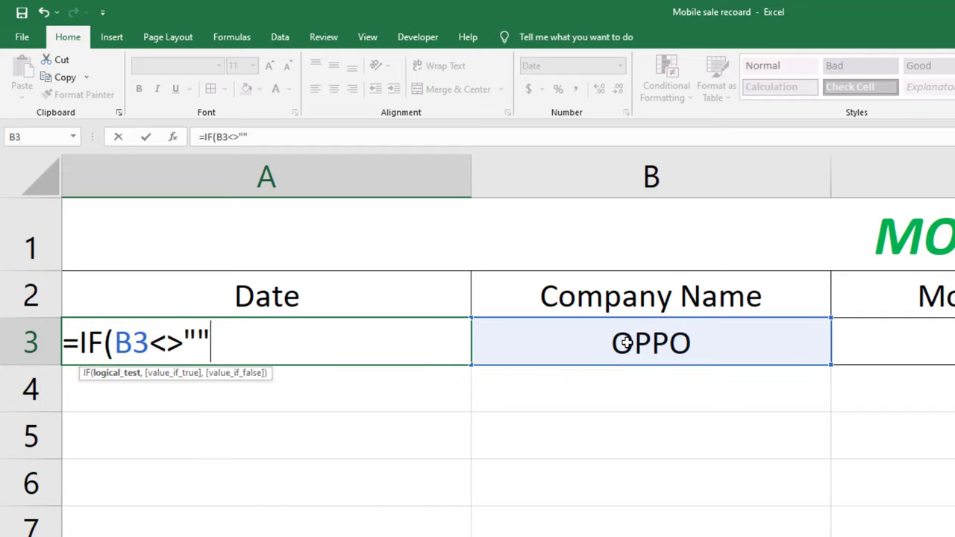
text(,)
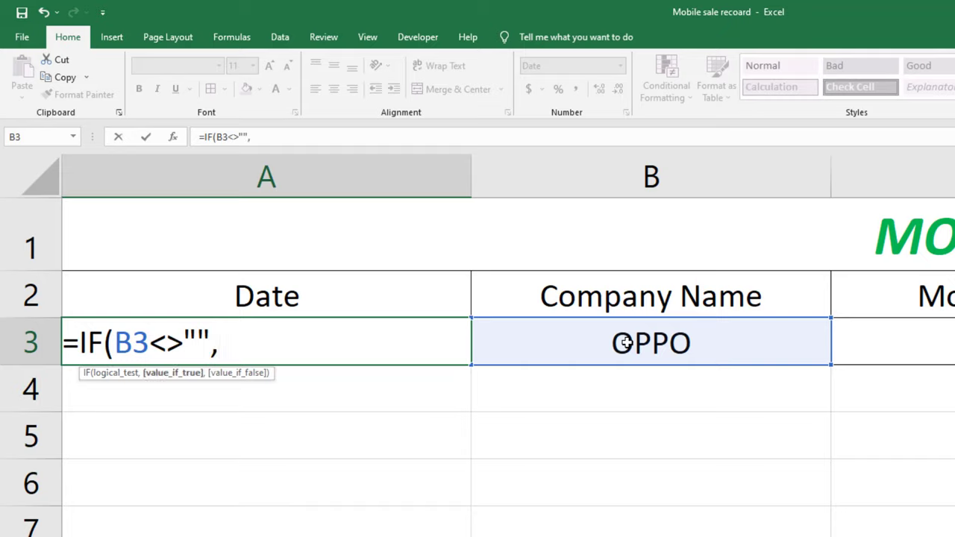
text(IF)
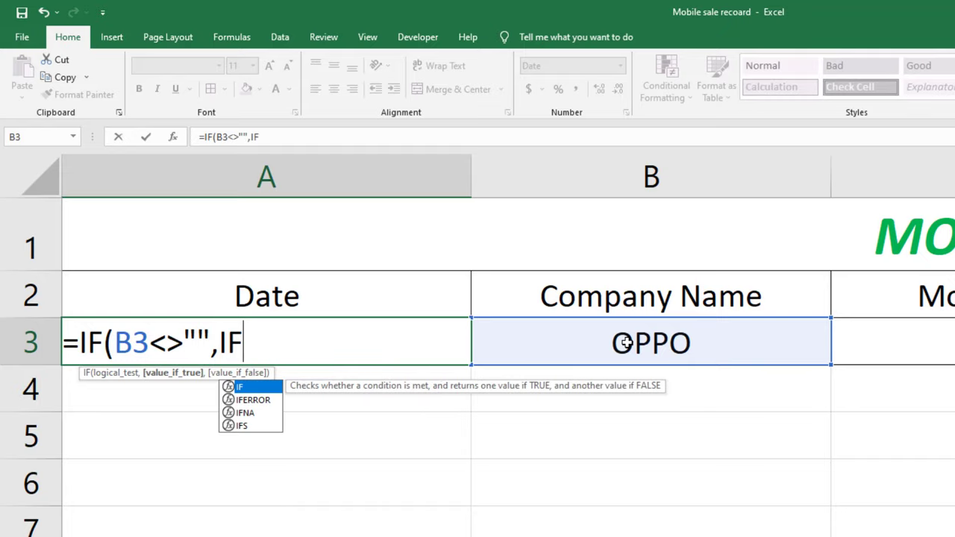
text(()
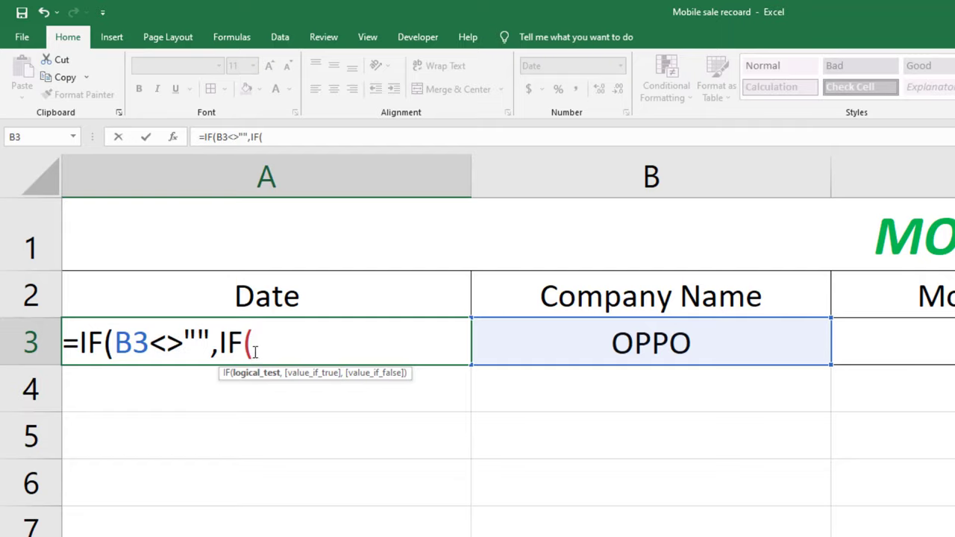
text(A)
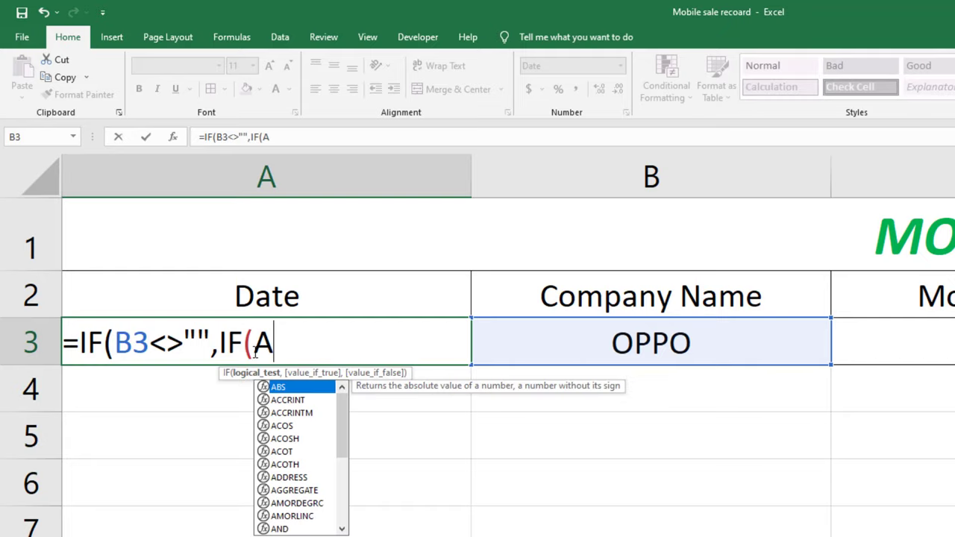
text(3)
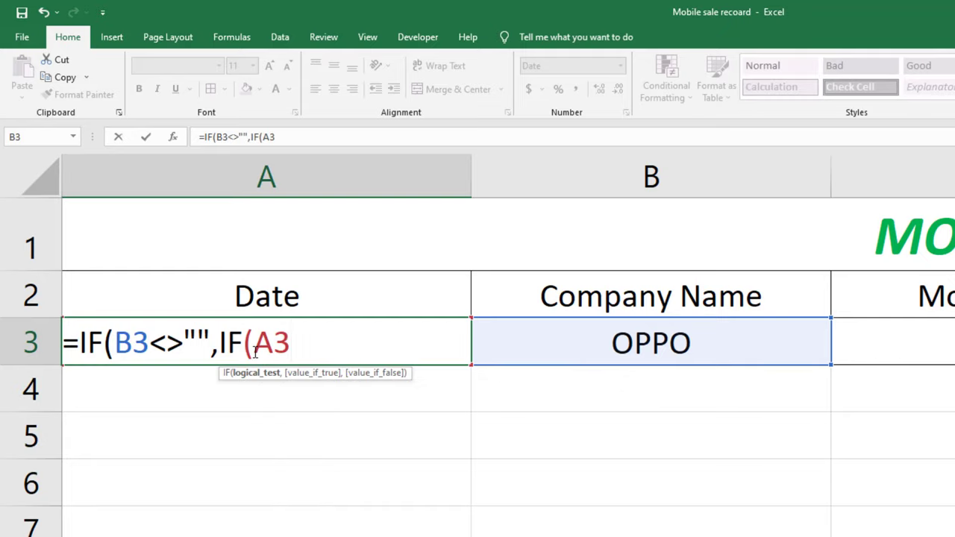
text(<)
text(>)
text("")
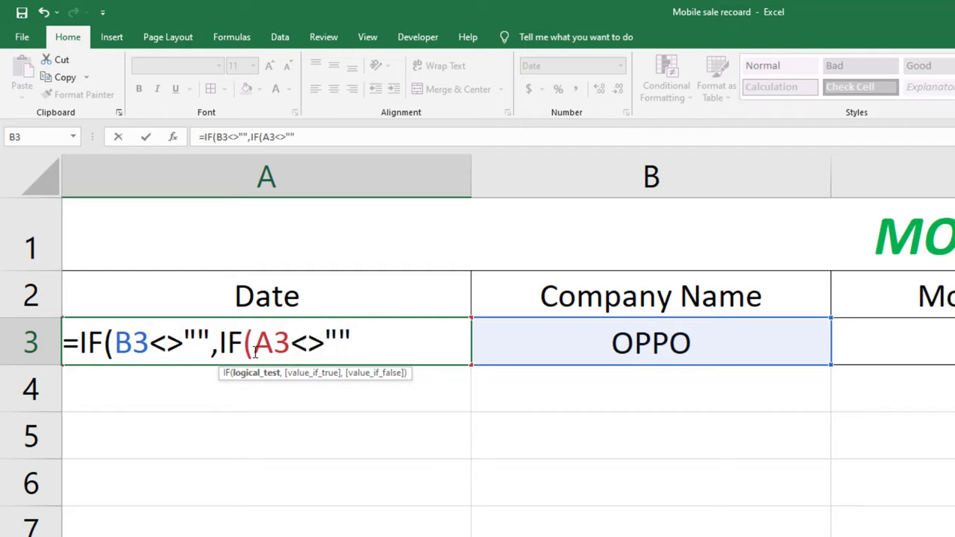
text(,)
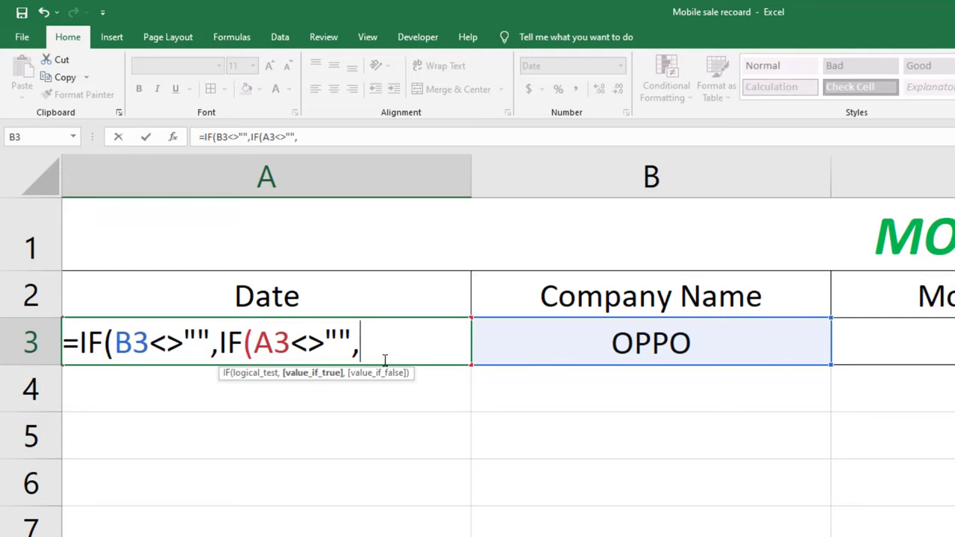
text(A3)
text(,N)
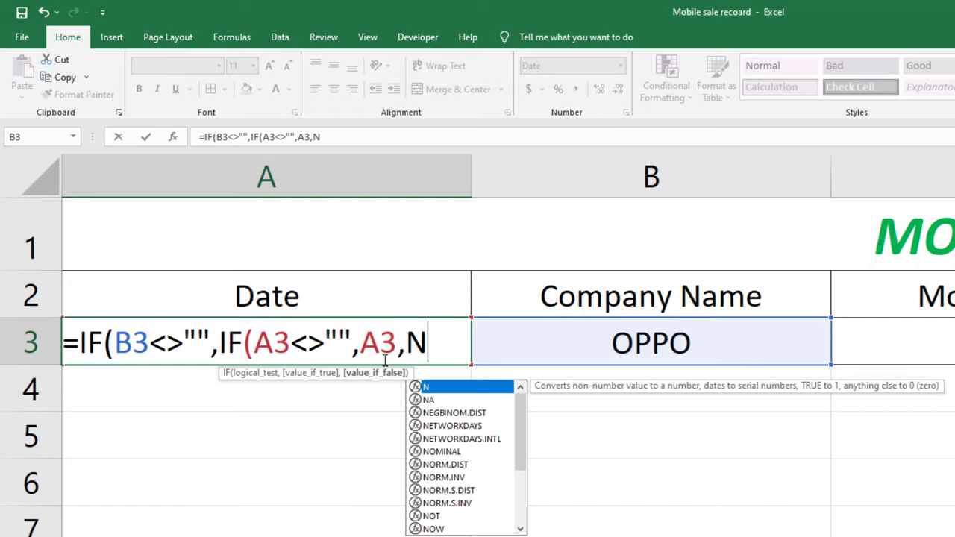
text(OW)
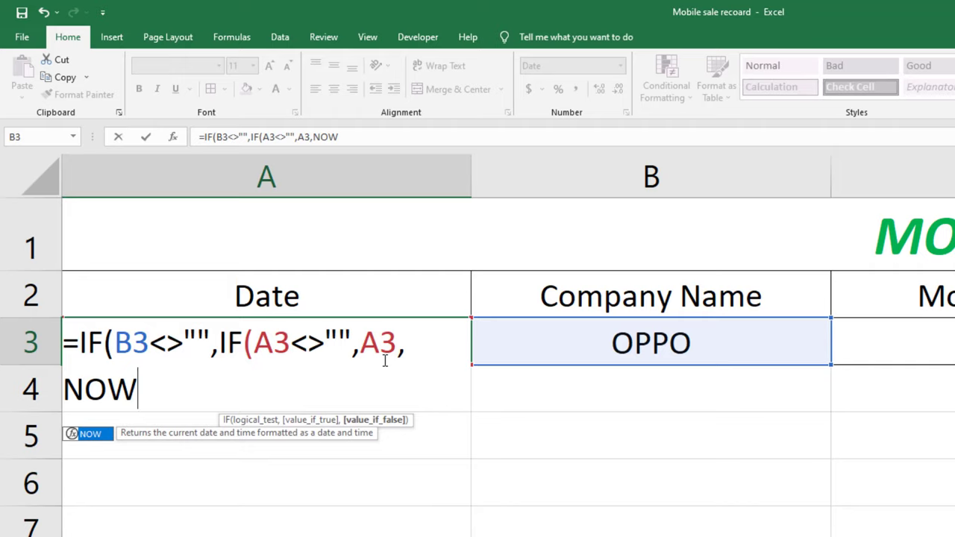
text(()
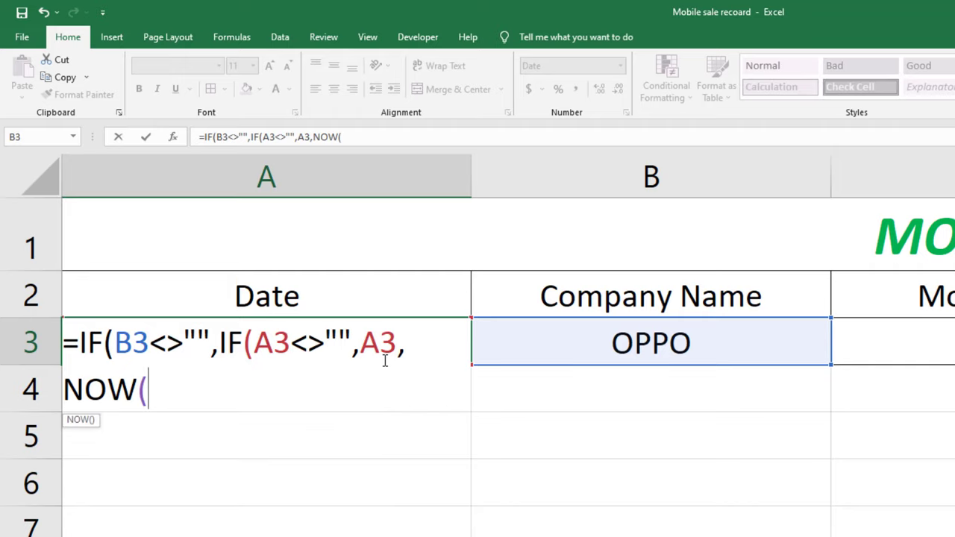
text()))
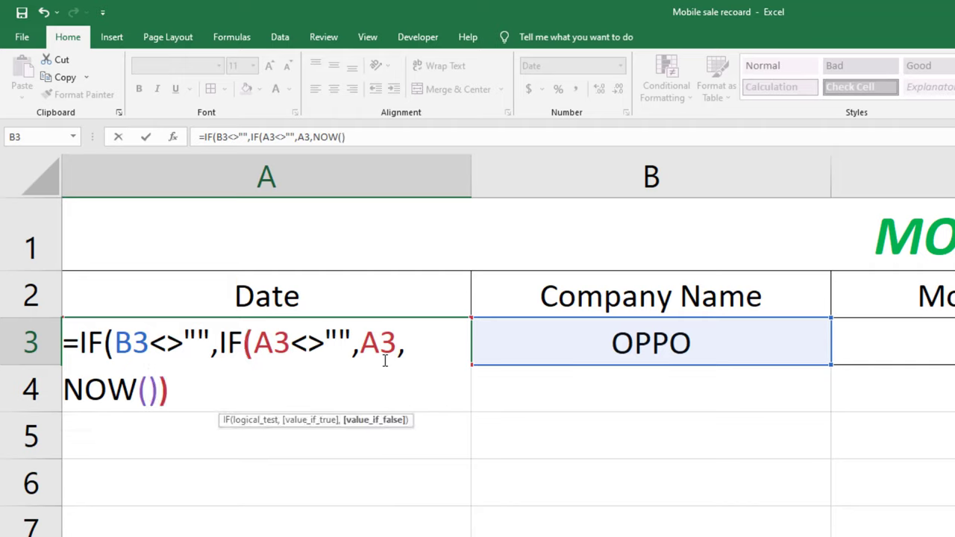
text(,)
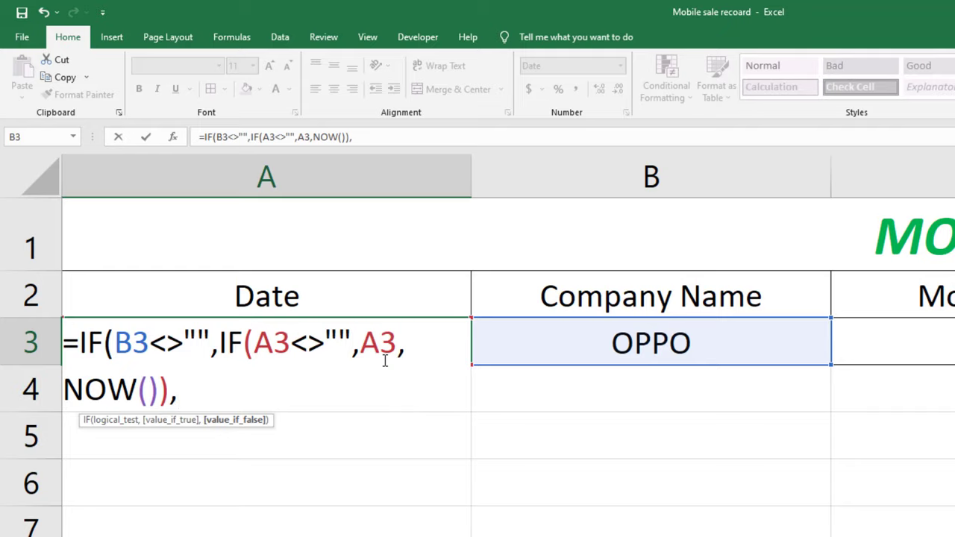
text(""))
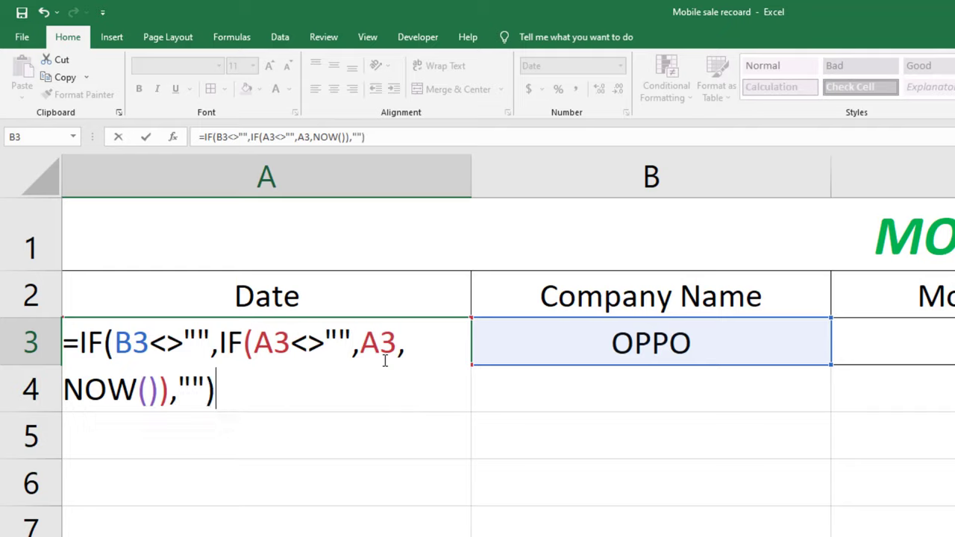
- Commit the date formula in A3, then replace B3's company with the test value 1
key(Return)
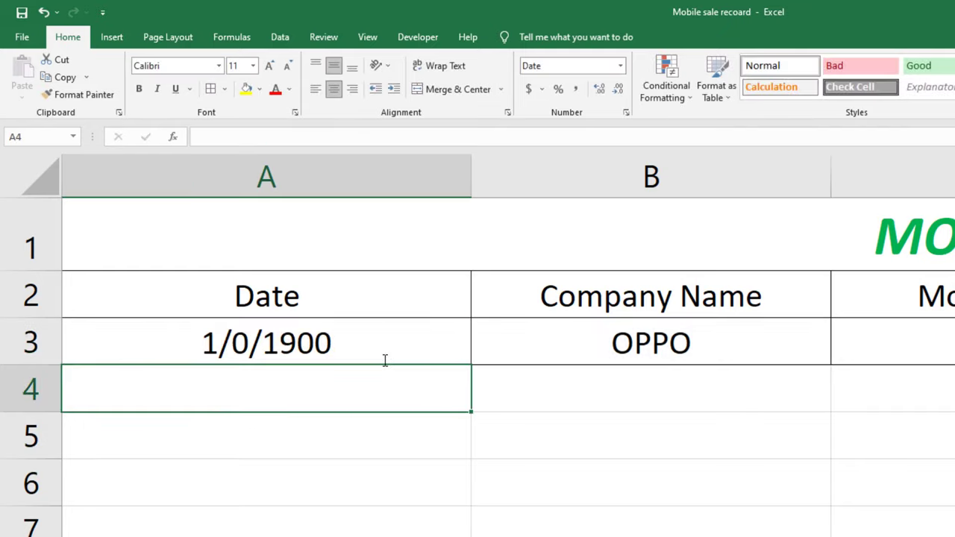
click(246, 324)
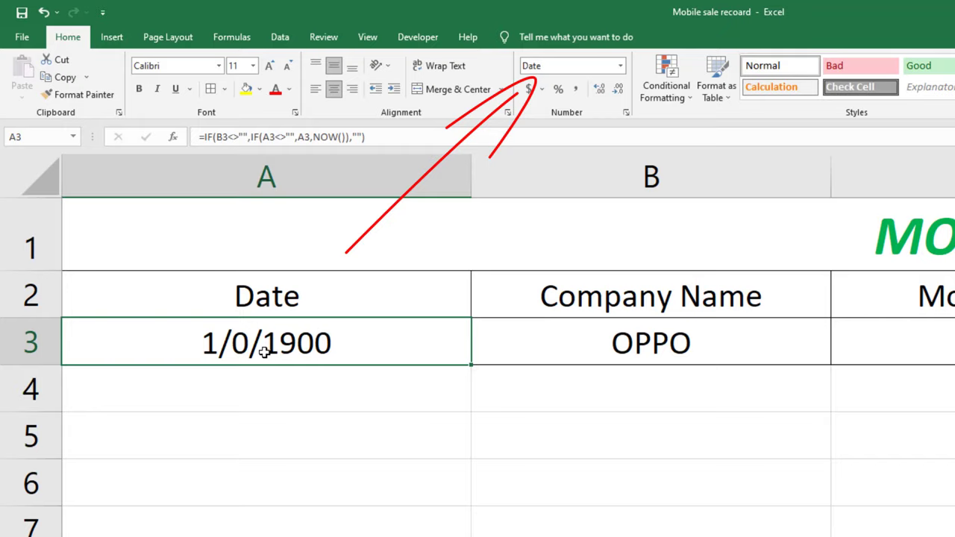
click(618, 342)
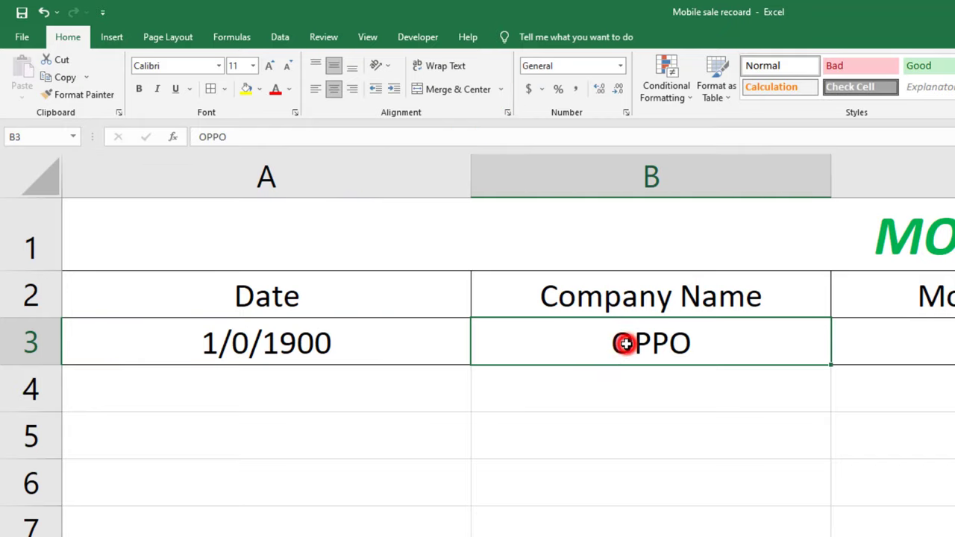
key(Delete)
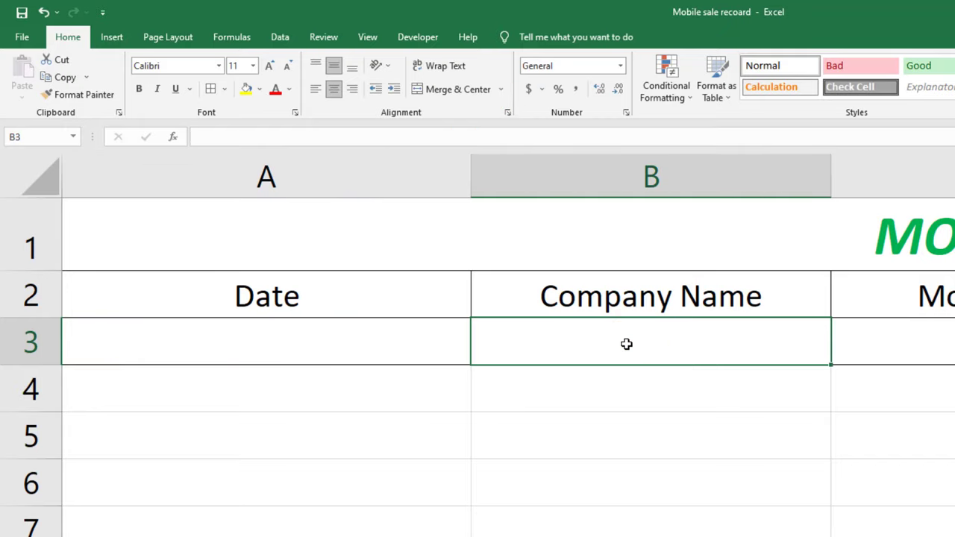
text(1)
key(Return)
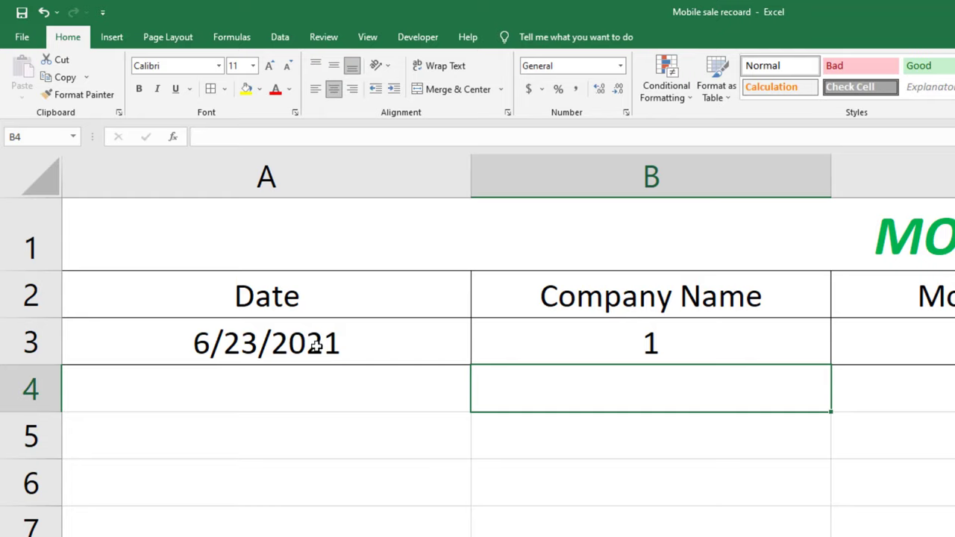
- Retype OPPO in B3 so A3 shows 6/23/2021
click(634, 340)
text(OPPO)
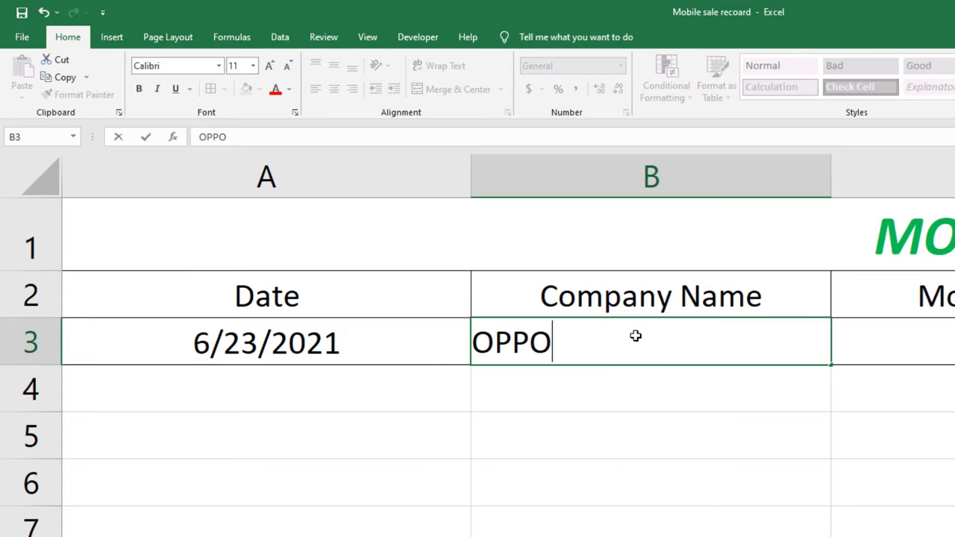
key(Return)
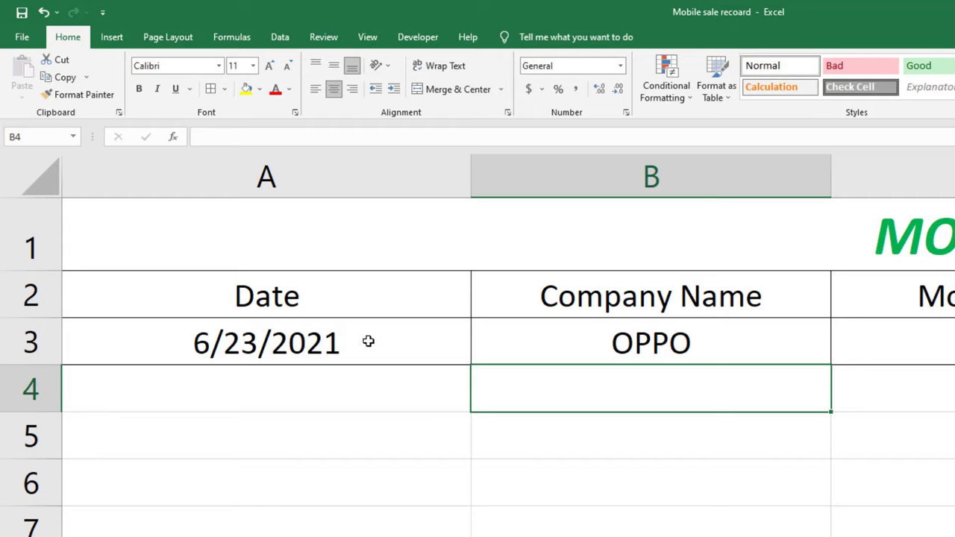
- Confirm iterative calculation is enabled in Excel's Formulas options
click(417, 349)
click(21, 36)
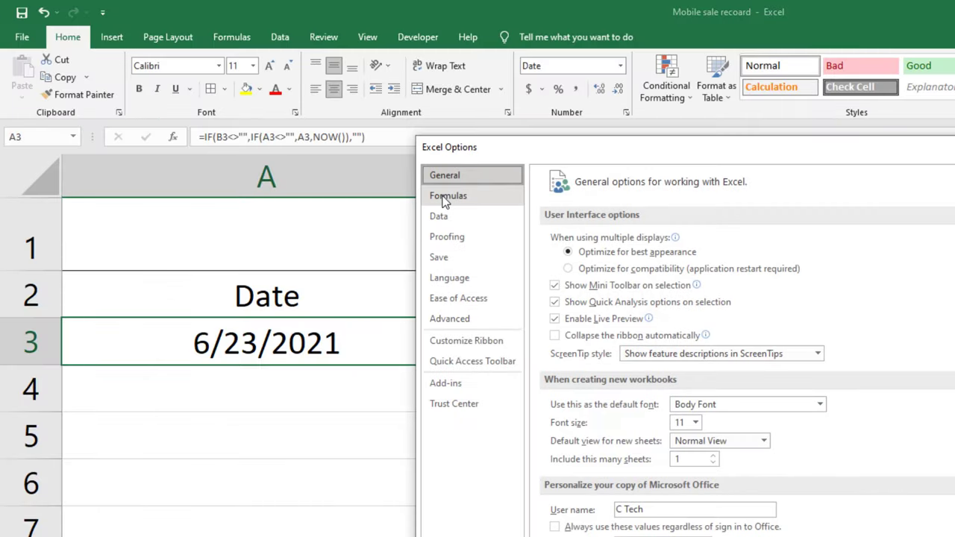
click(447, 195)
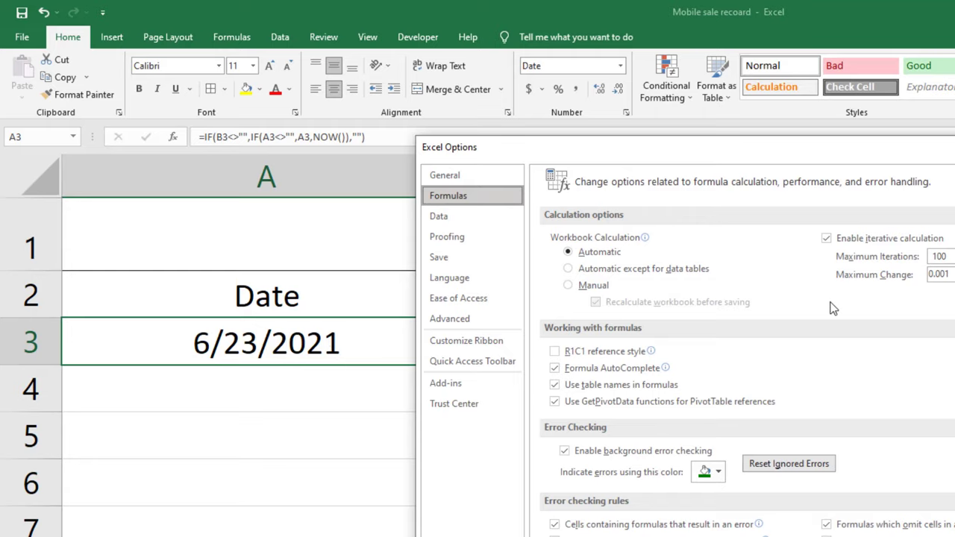
key(Return)
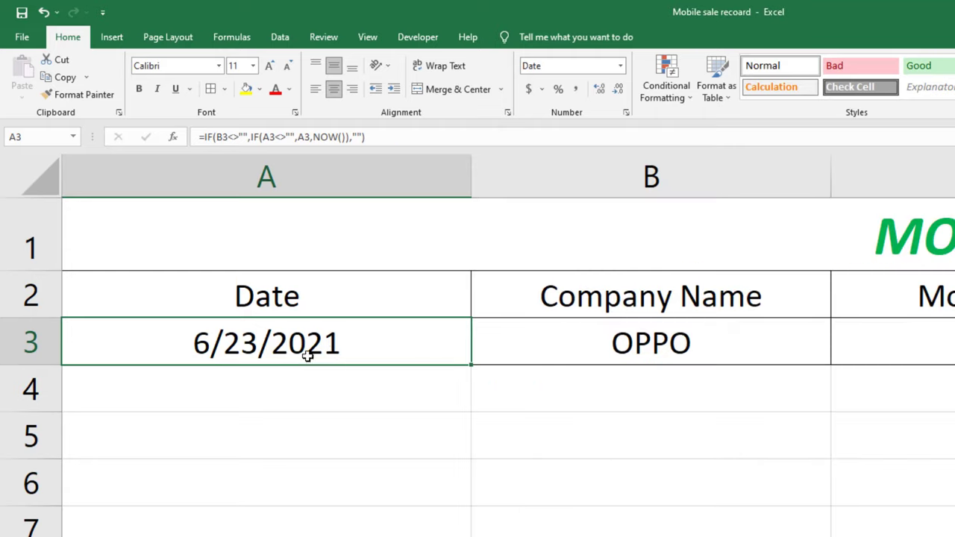
- Replace OPPO in B3 with 1, with A3 keeping 6/23/2021
click(593, 354)
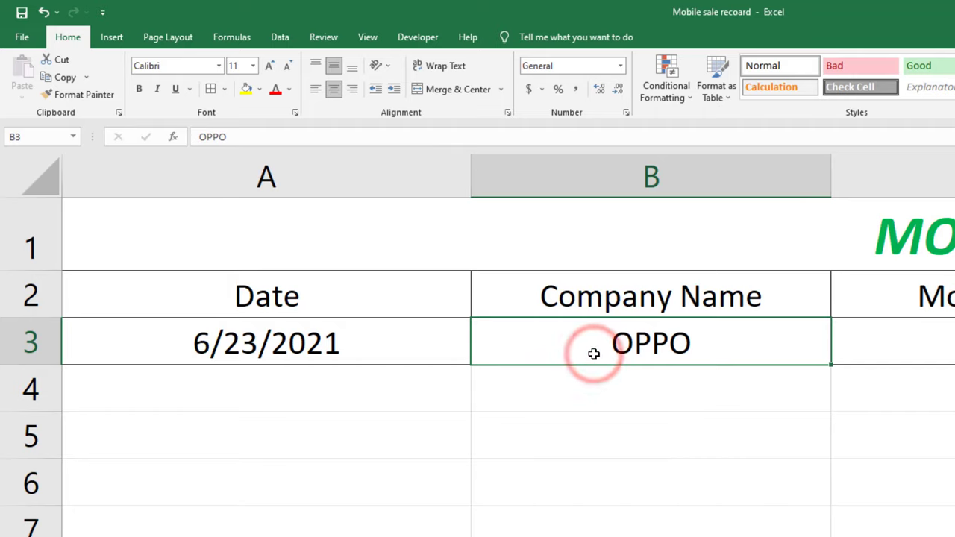
key(ctrl+z)
text(1)
key(Return)
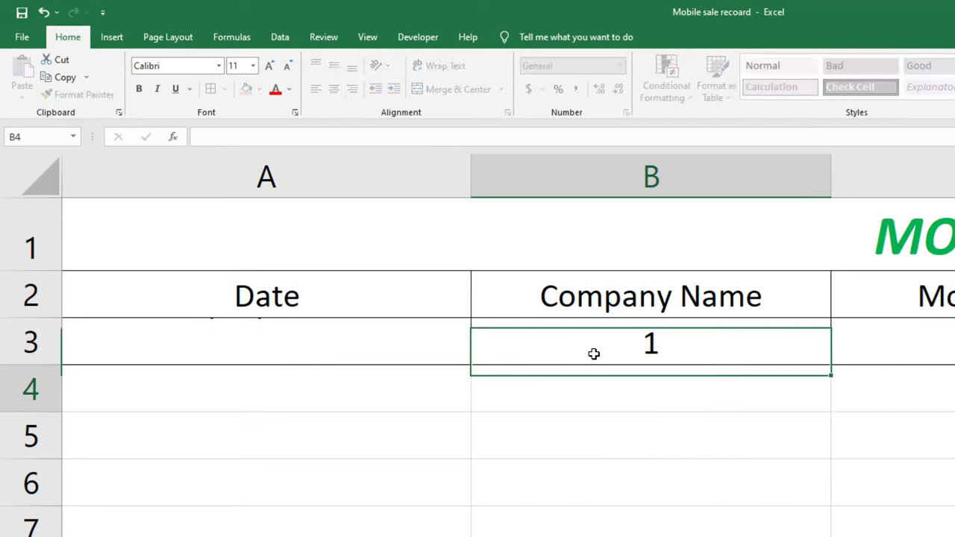
click(397, 345)
- Fill the Date formula down to A11 and enter OPPO in B5
drag(471, 365, 359, 507)
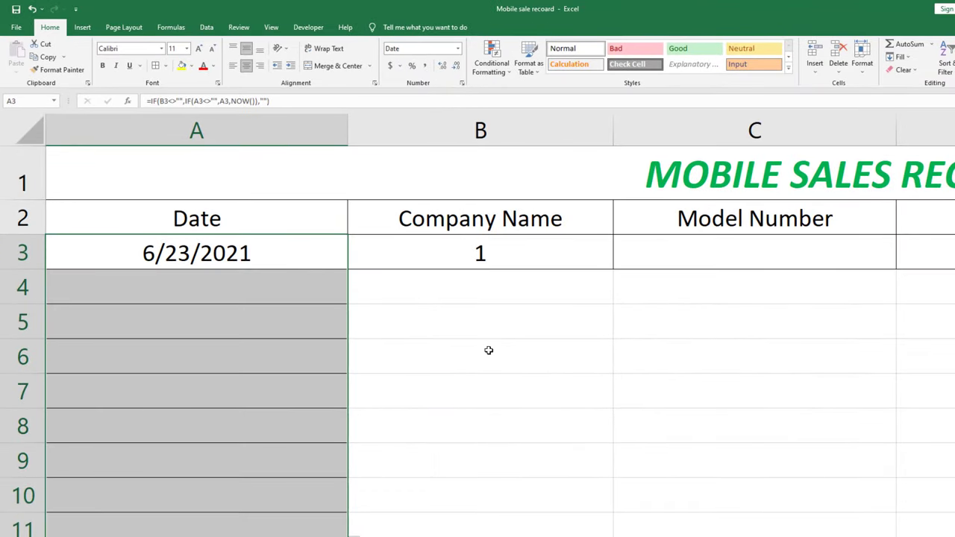
click(479, 320)
text(O)
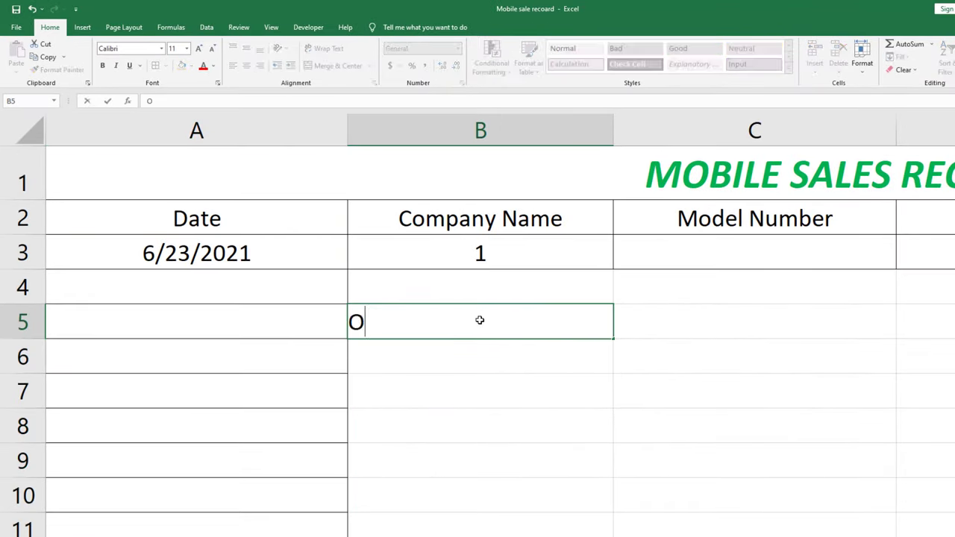
text(PPO)
key(Return)
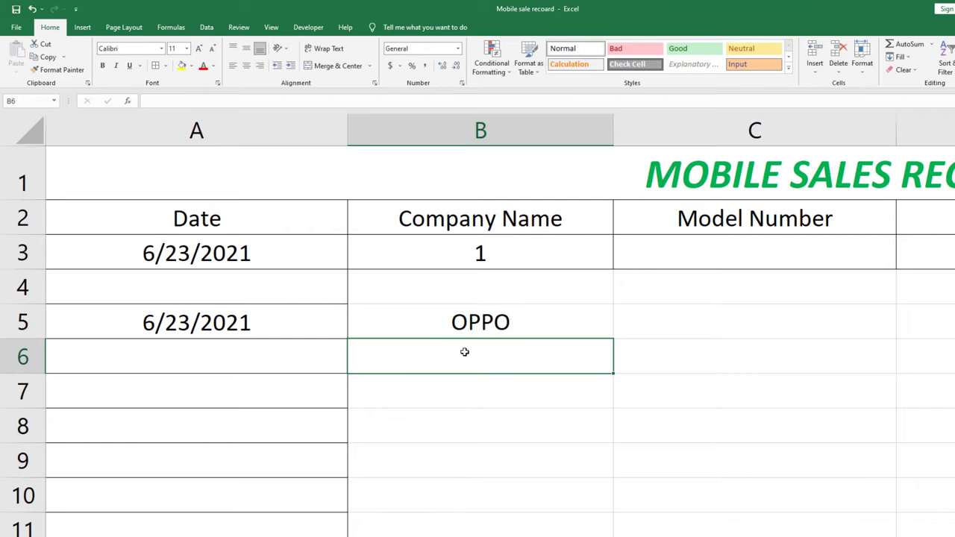
- Enter AK in B7 and 5 in B6, each getting the date 6/23/2021
click(453, 392)
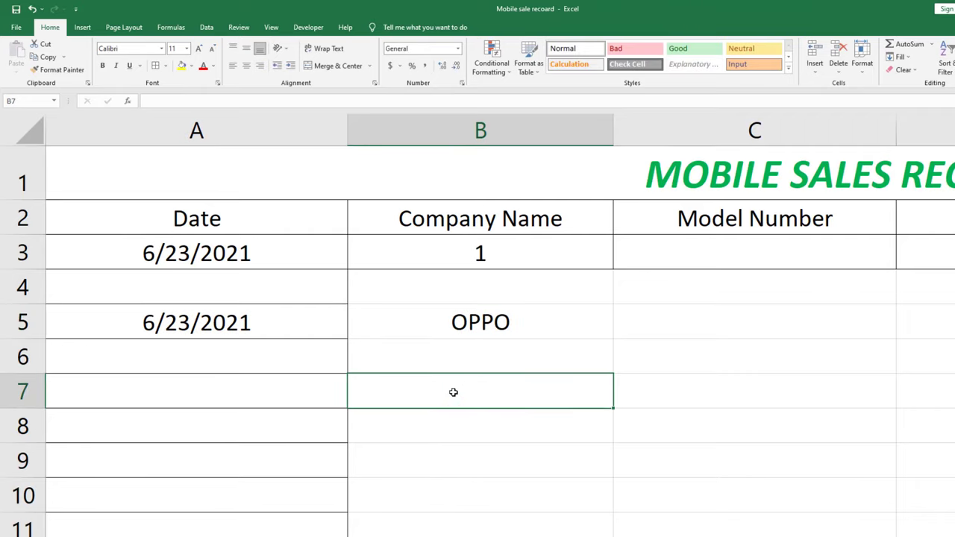
text(AK)
key(Return)
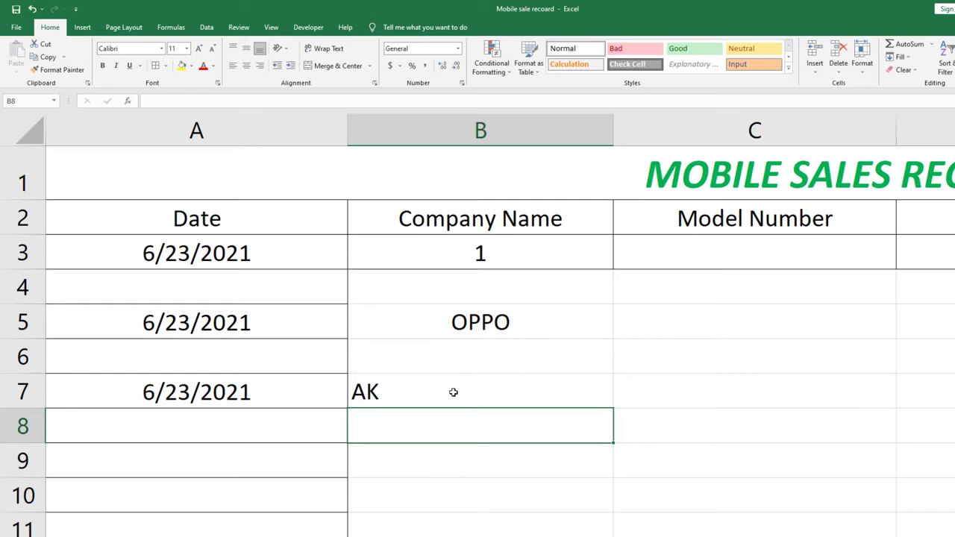
click(427, 361)
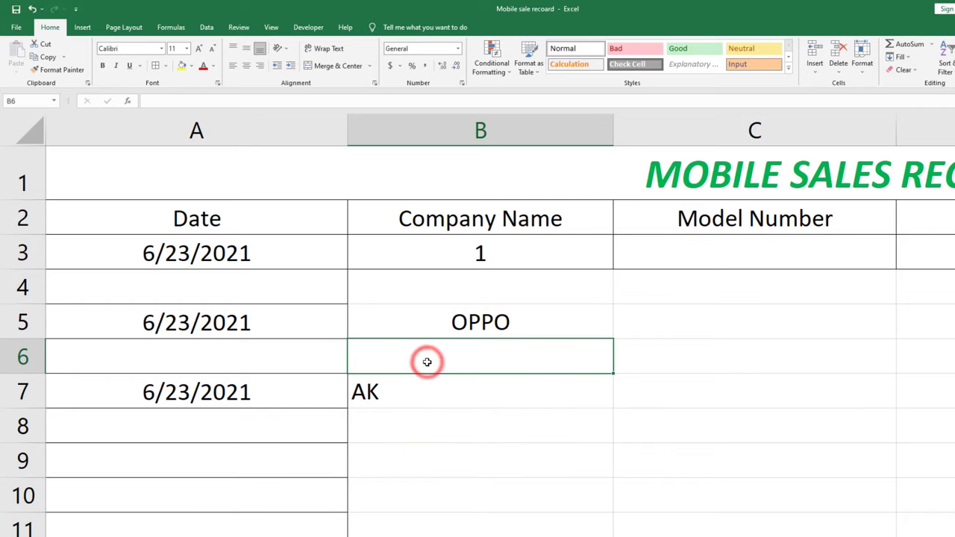
text(5)
key(Return)
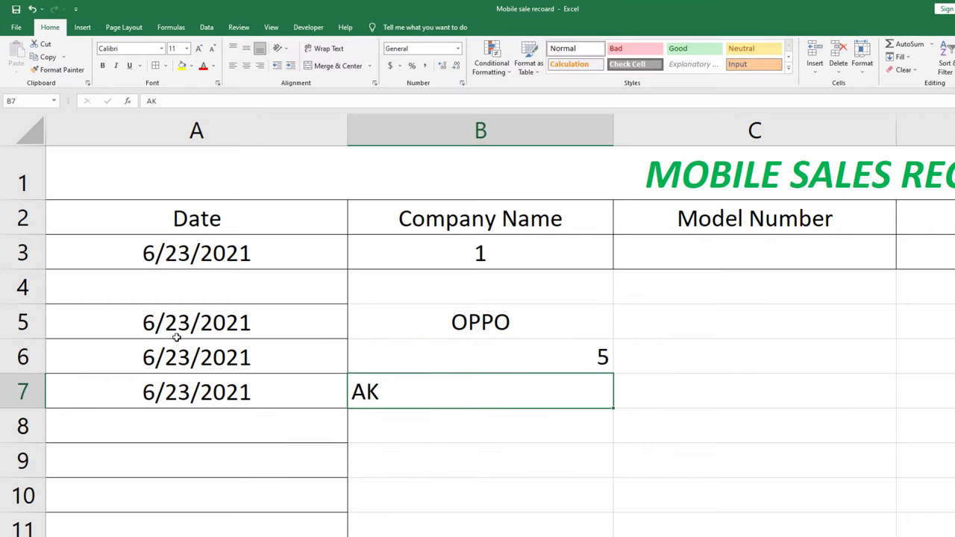
click(388, 430)
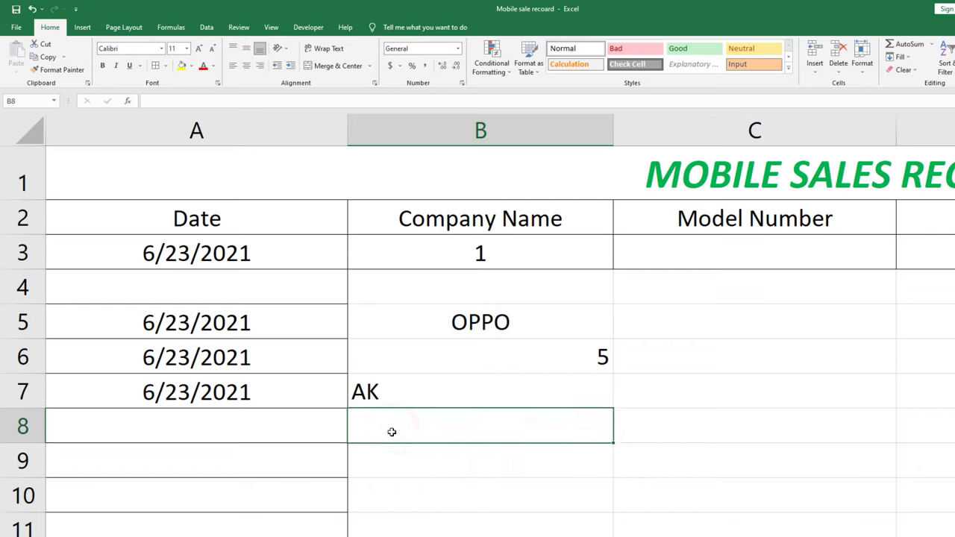